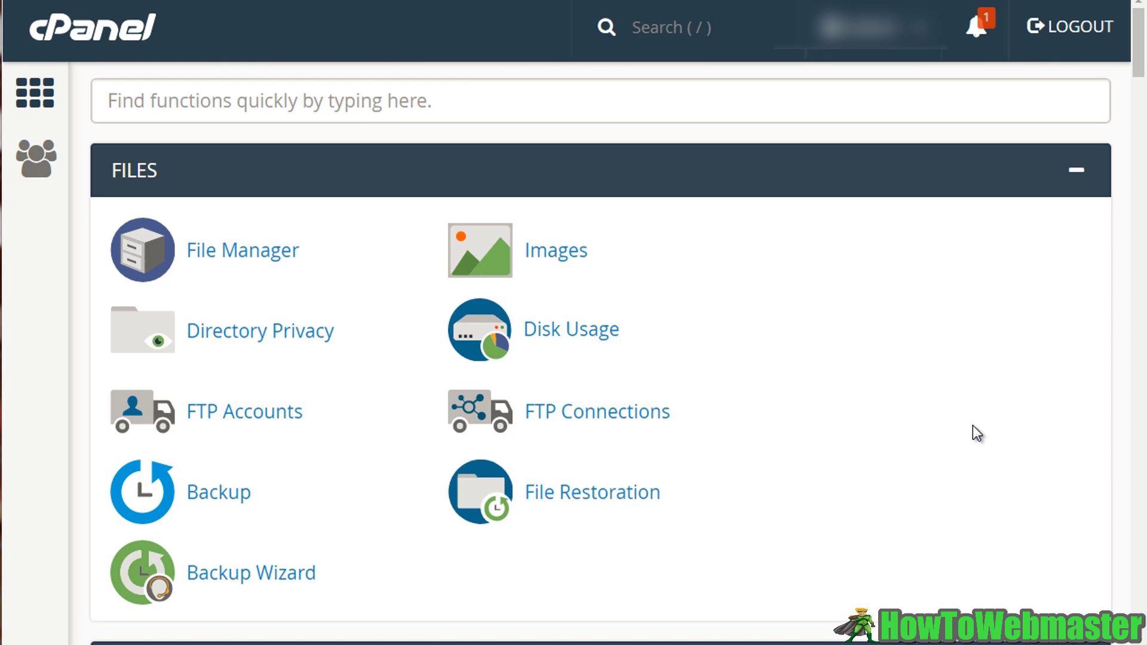
Launch File Manager from the FILES section to list the home directory's folders
click(259, 264)
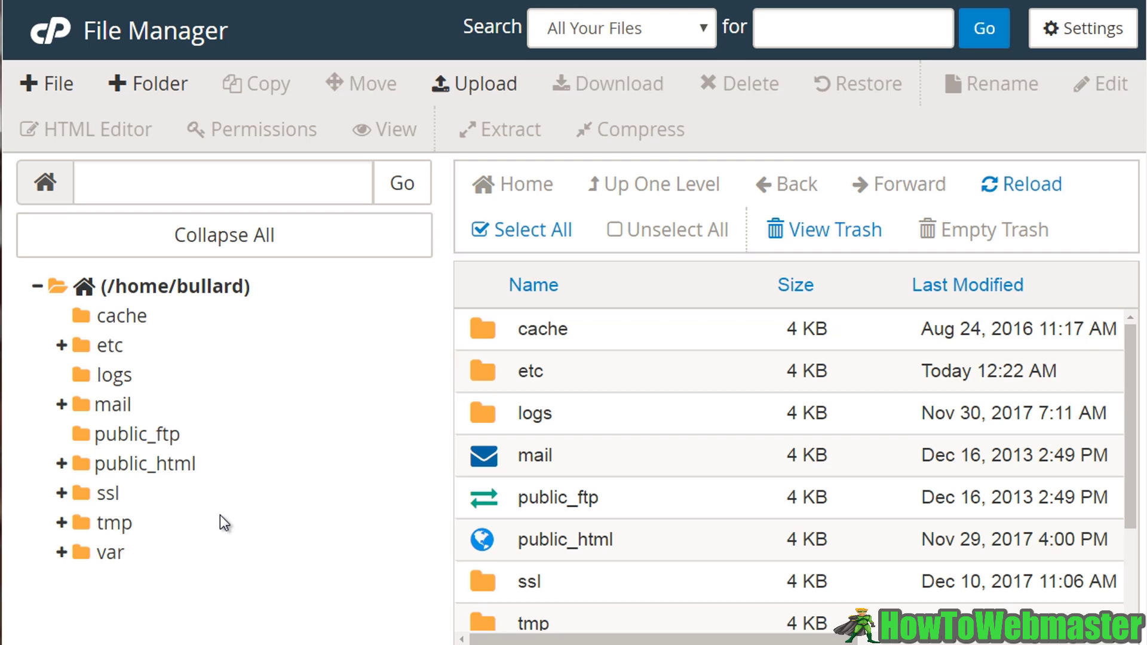
Show the public_html folder's contents, including wp-admin, wp-content and index.php
click(169, 477)
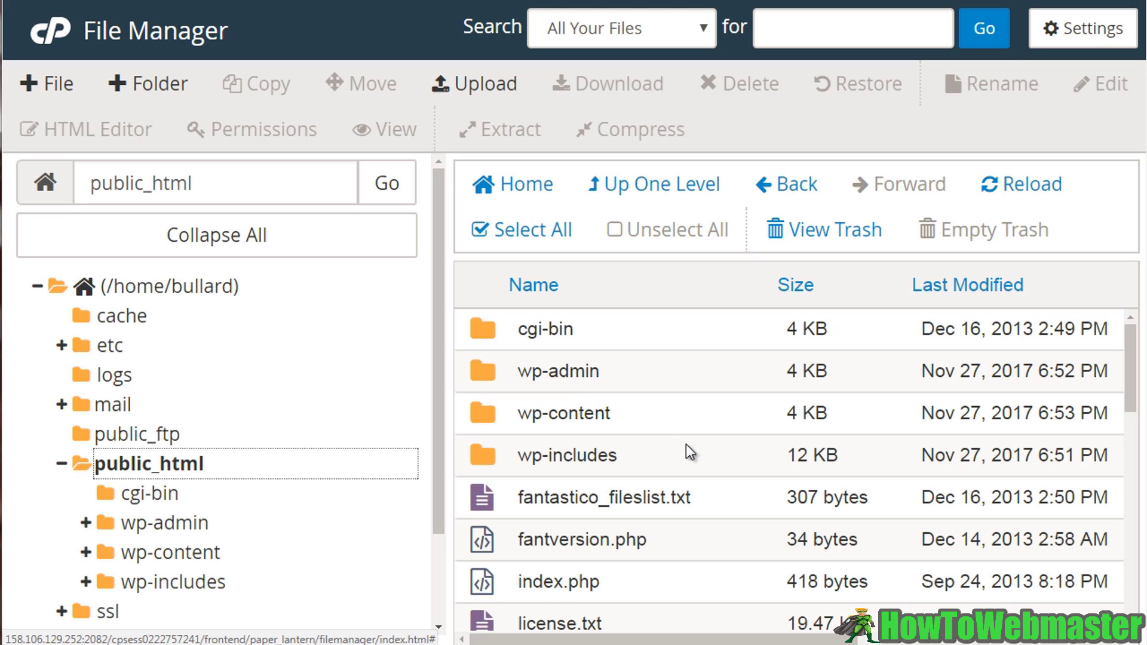
drag(1129, 379, 1134, 416)
scroll(1134, 413, up, 2)
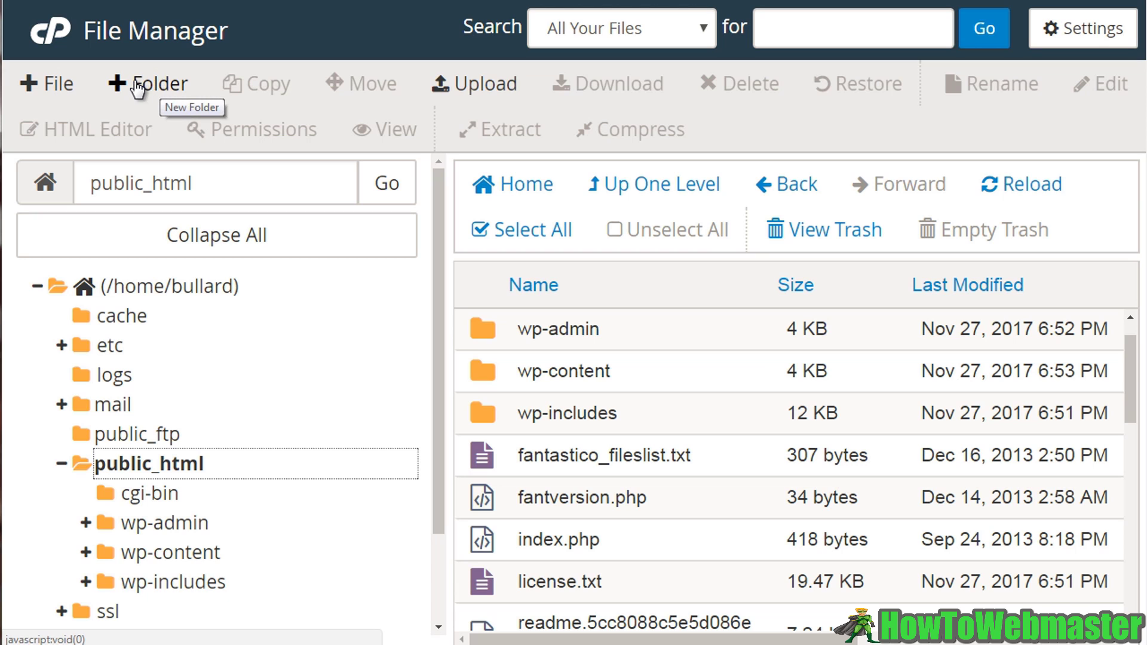
Create a folder named 'newfolder' in public_html and open it
click(137, 88)
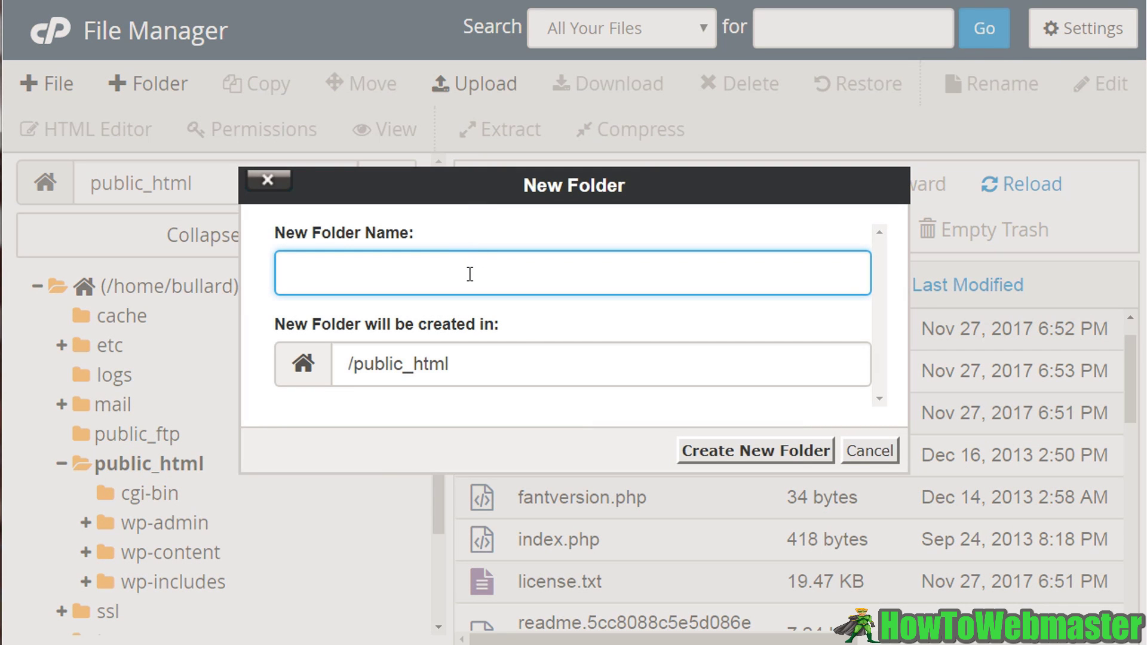
text(newfolder)
click(772, 454)
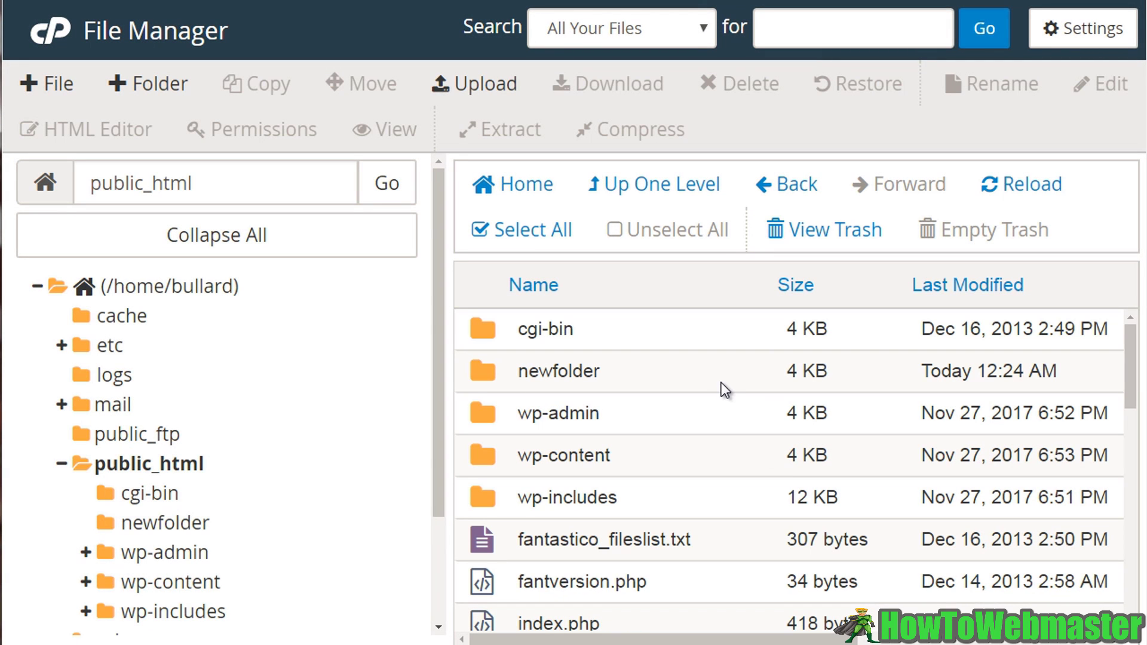
click(722, 382)
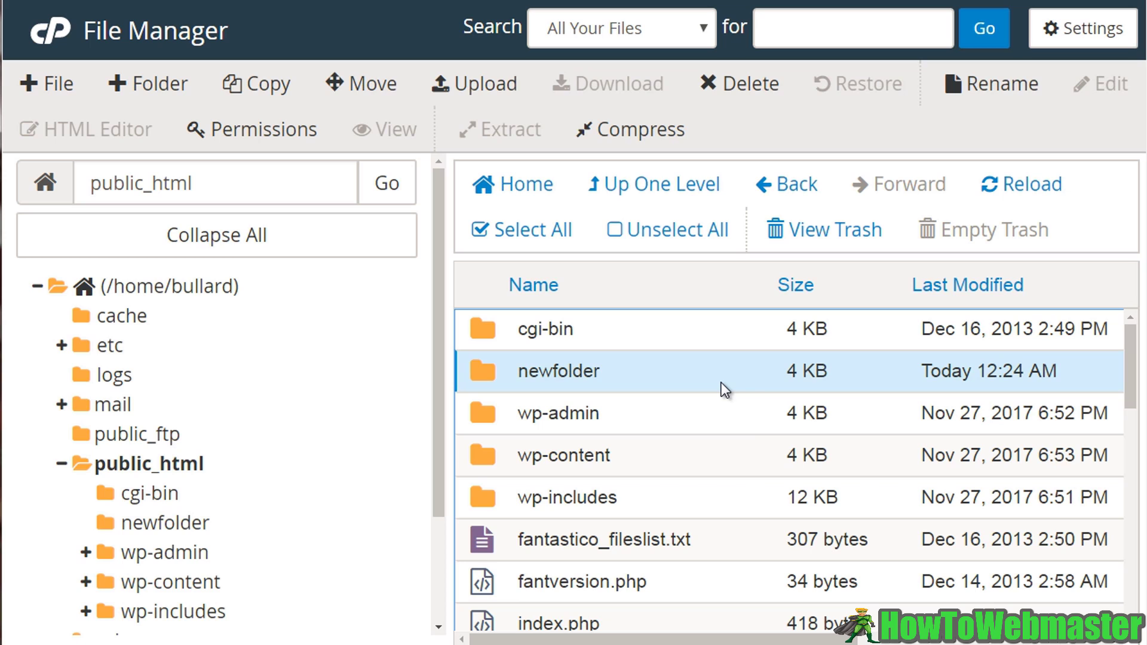
double_click(722, 382)
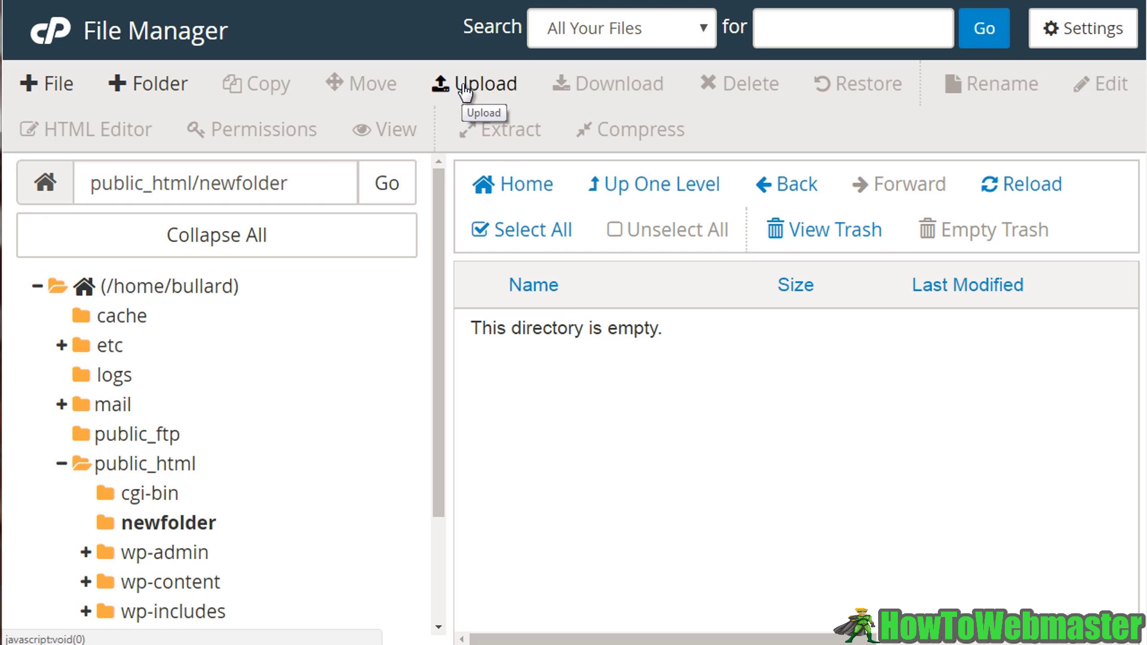
Upload the check.png image from the computer into newfolder and return to its listing
click(461, 83)
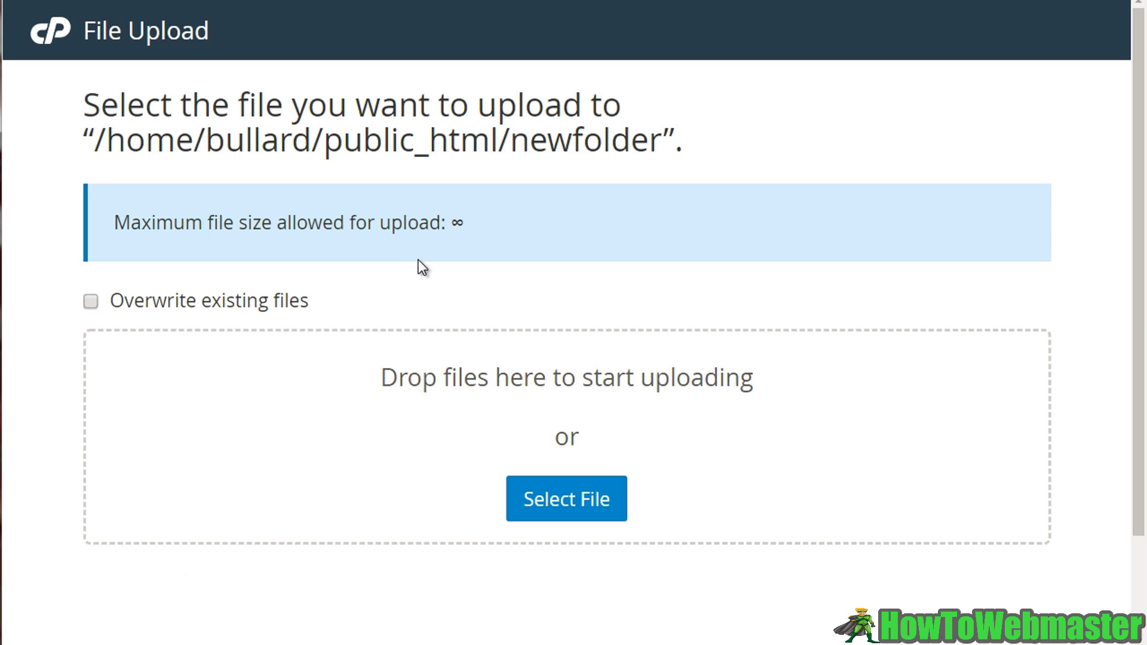
click(567, 514)
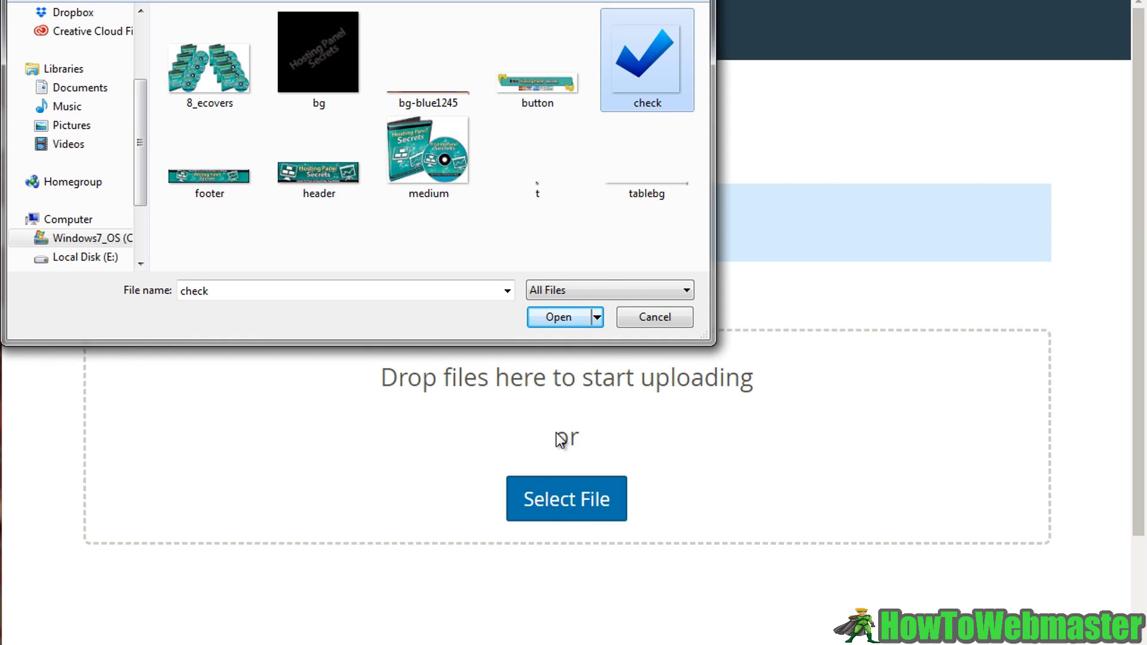
click(557, 316)
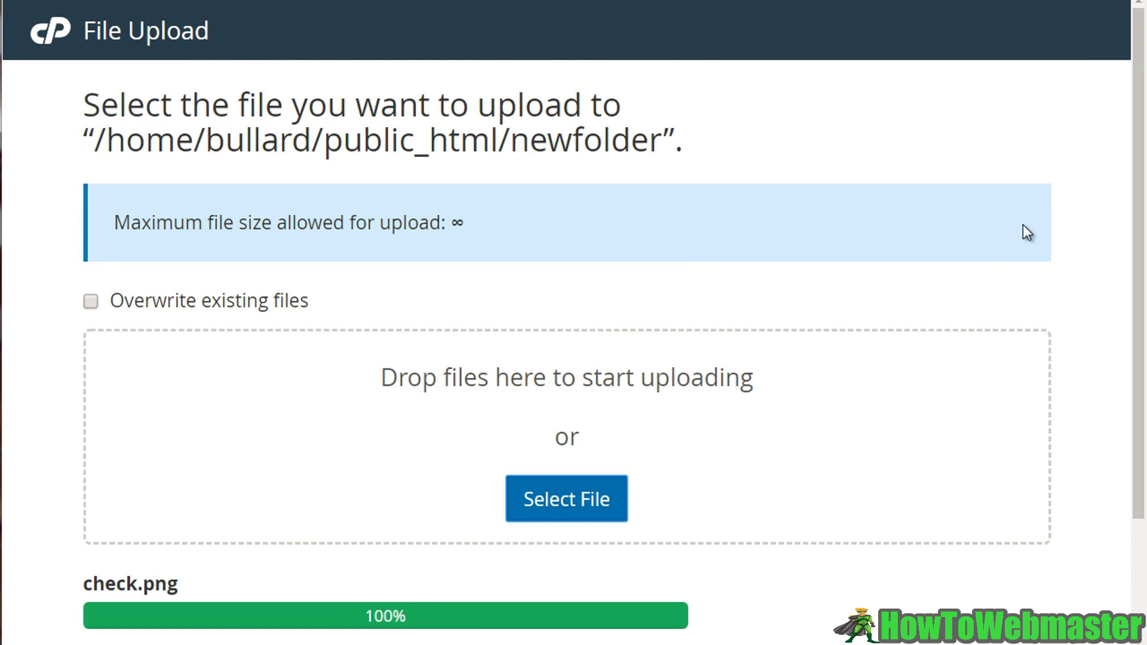
scroll(1143, 335, down, 3)
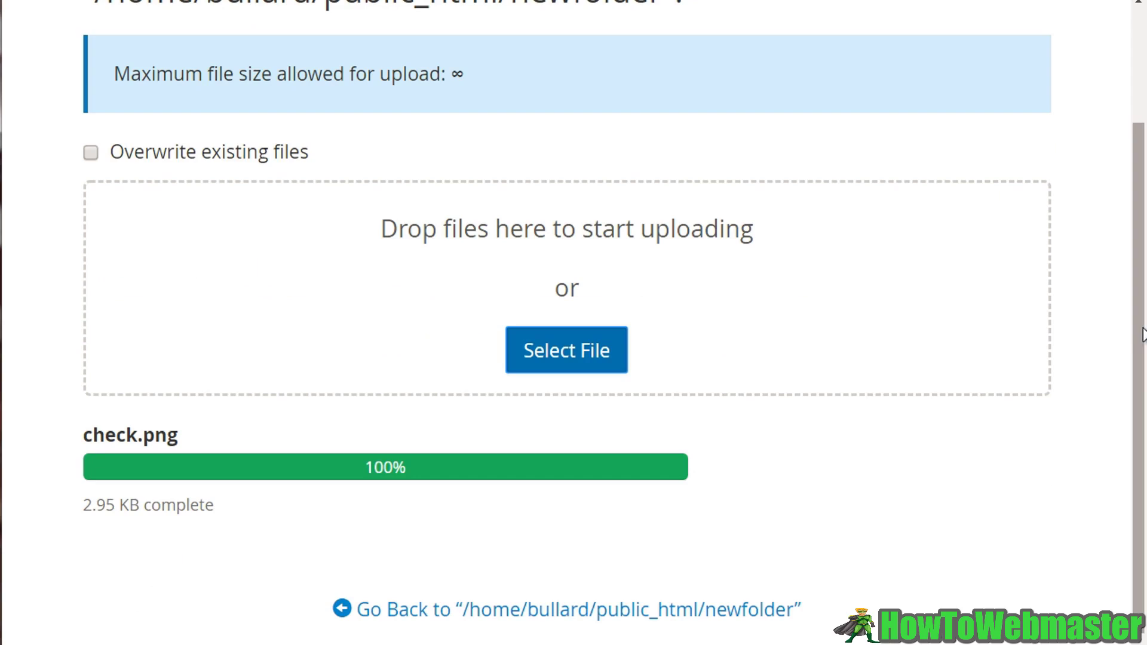
click(462, 616)
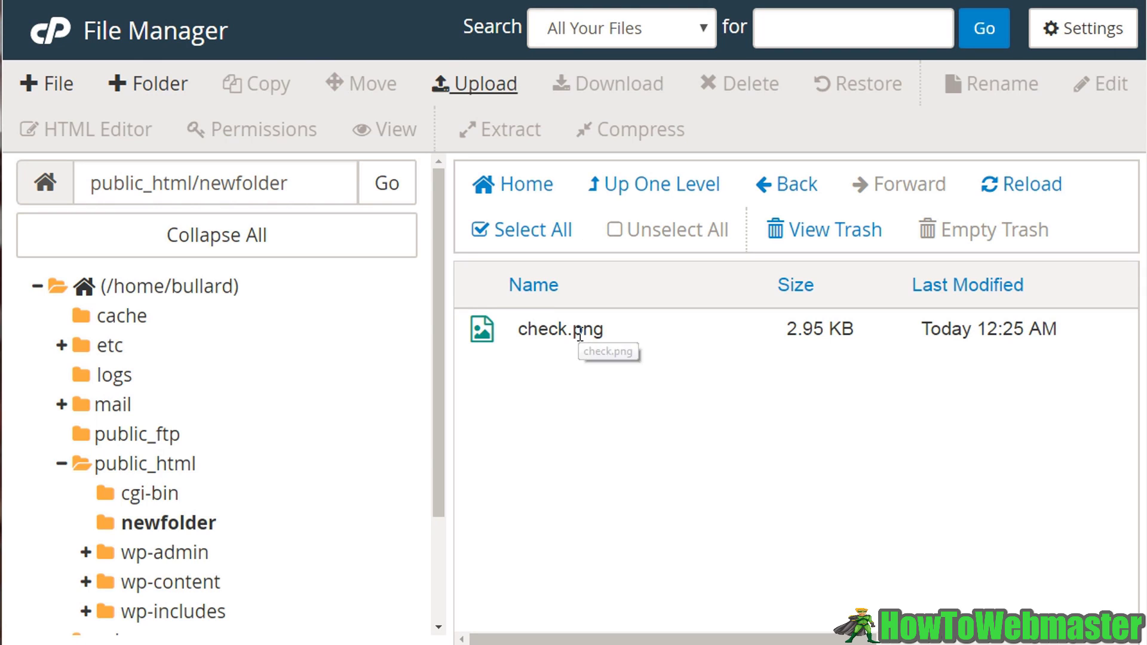
Download check.png from newfolder to the computer
click(580, 335)
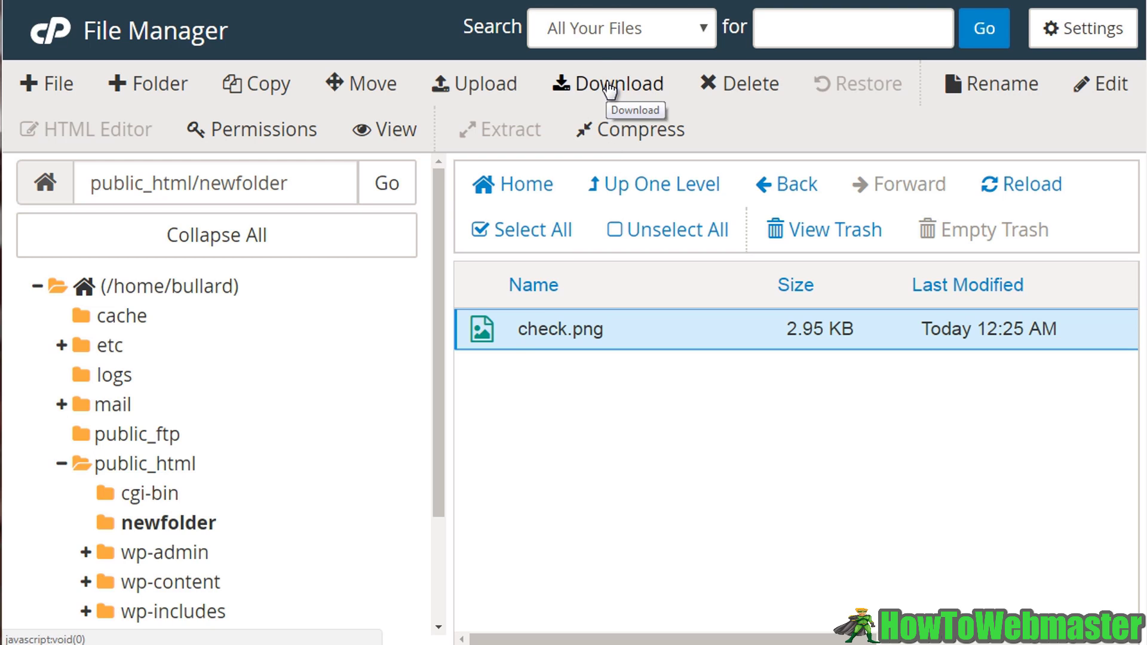
click(610, 89)
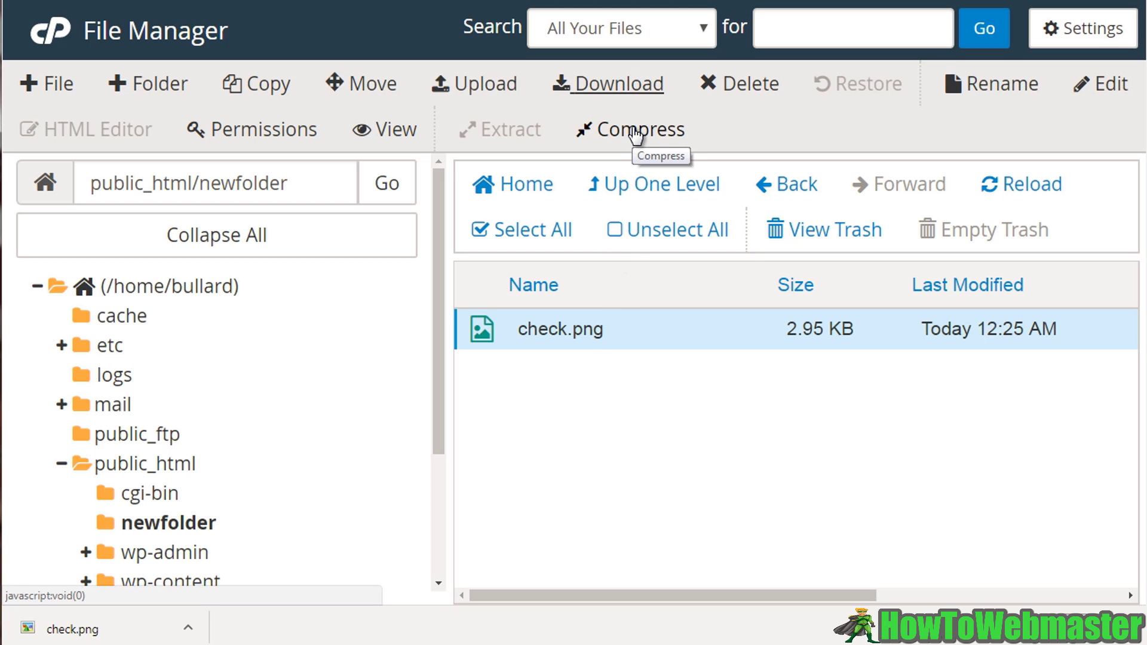
Compress check.png into a Zip archive, check.png.zip, and download that archive
click(636, 132)
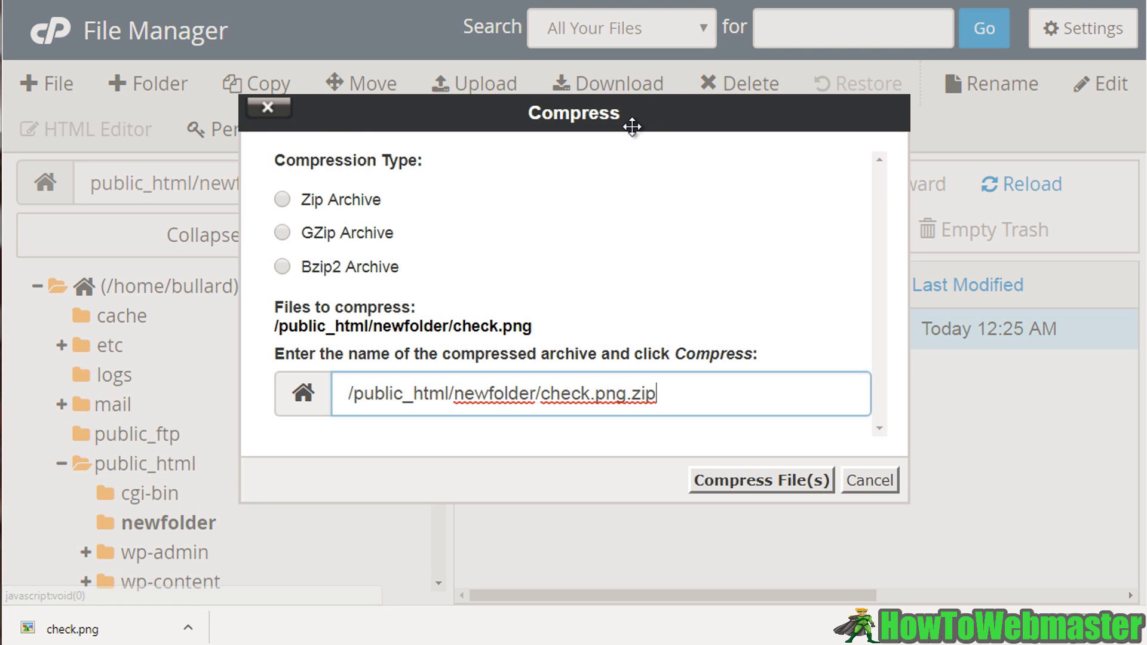
click(338, 201)
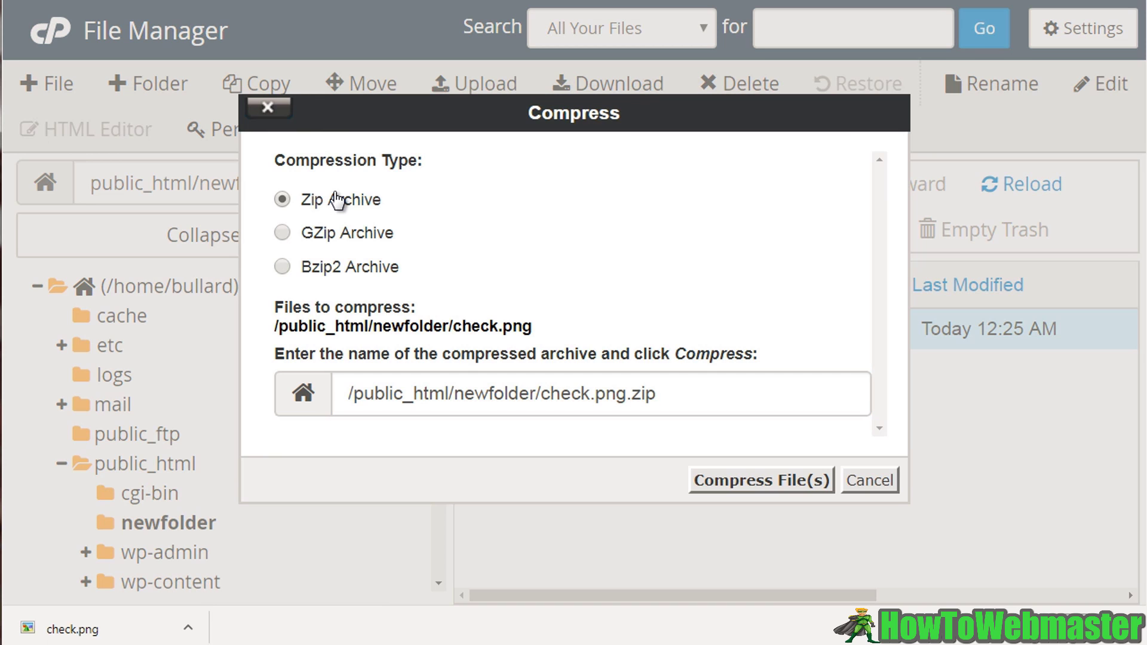
click(758, 481)
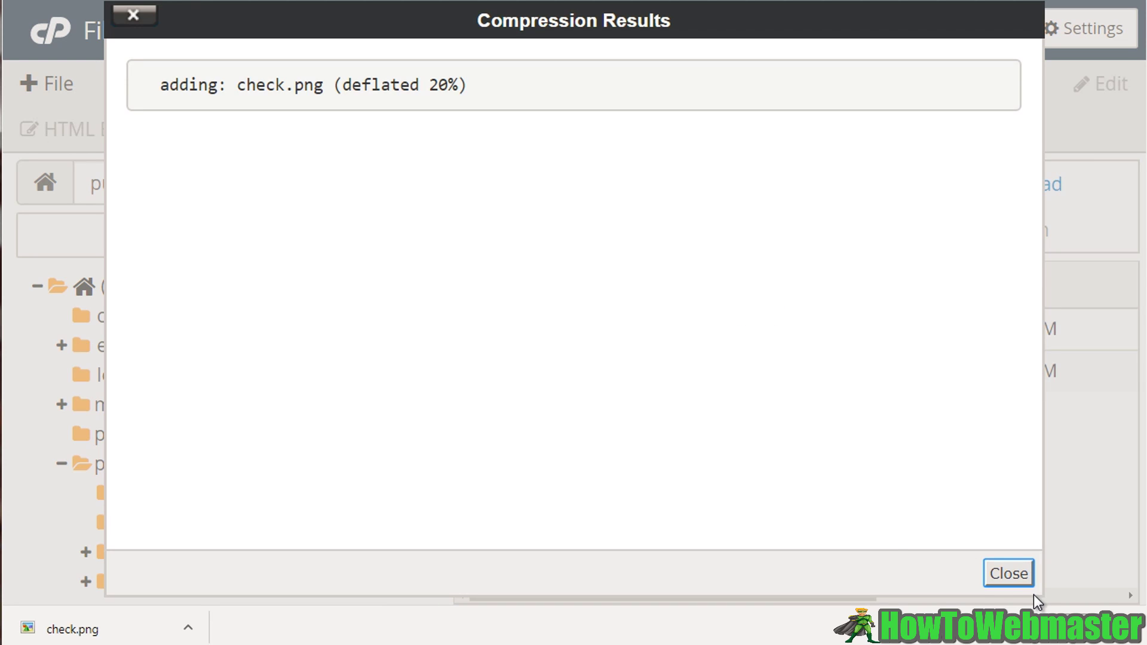
click(1009, 572)
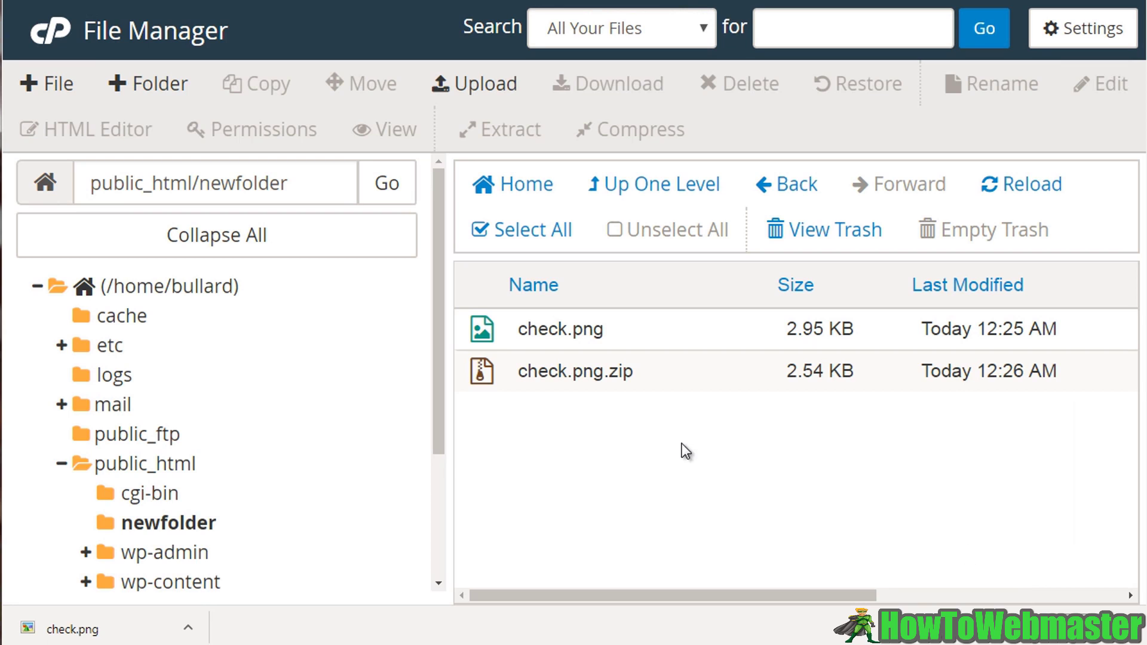
click(637, 372)
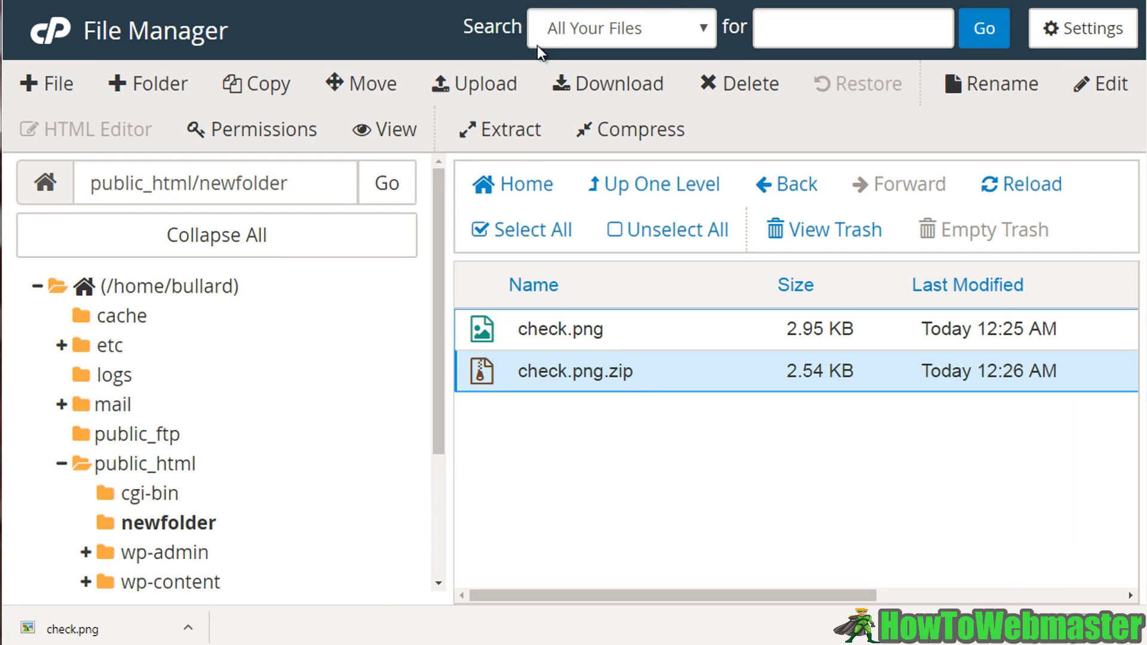
click(590, 88)
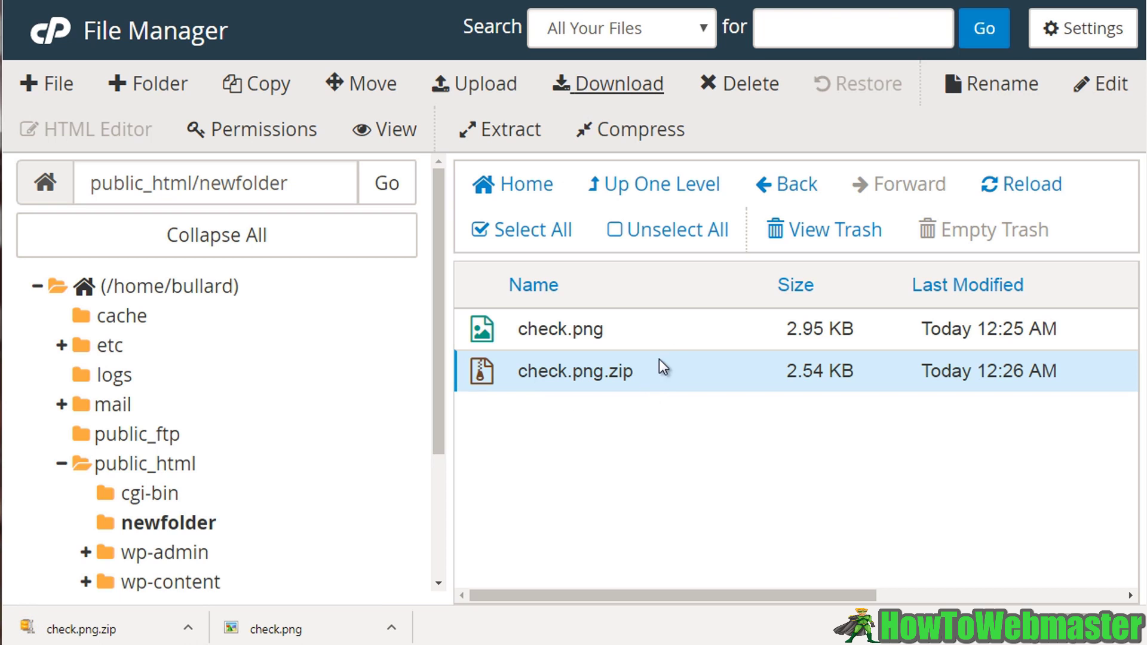
Move check.png.zip to the trash, leaving only check.png in newfolder
click(746, 84)
click(619, 312)
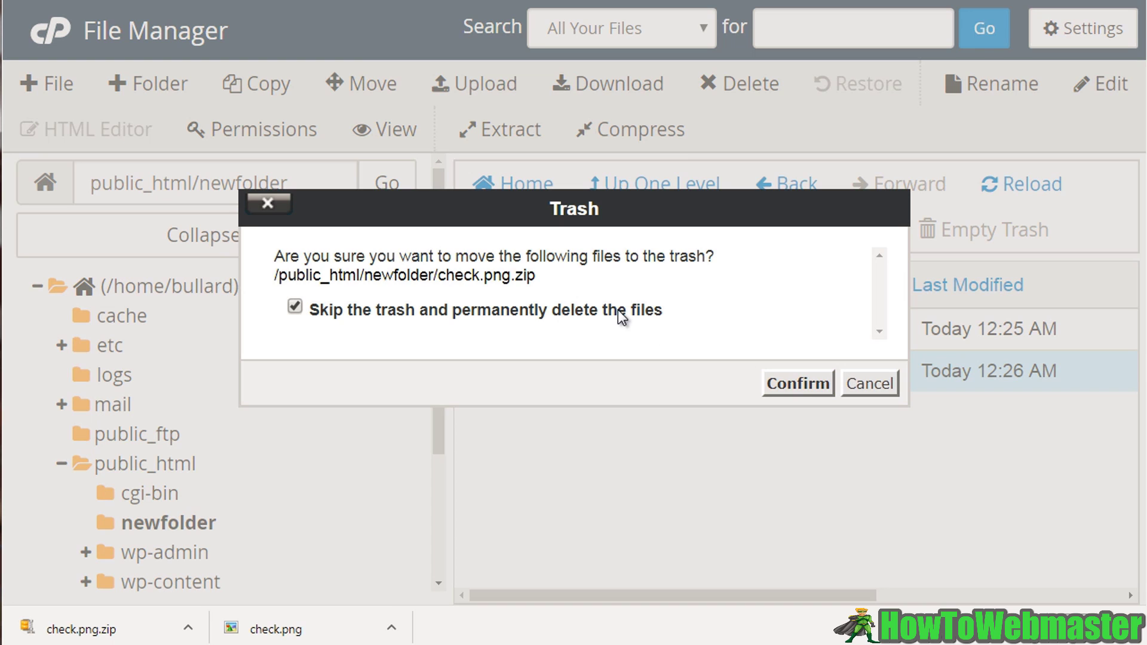
click(656, 316)
click(800, 385)
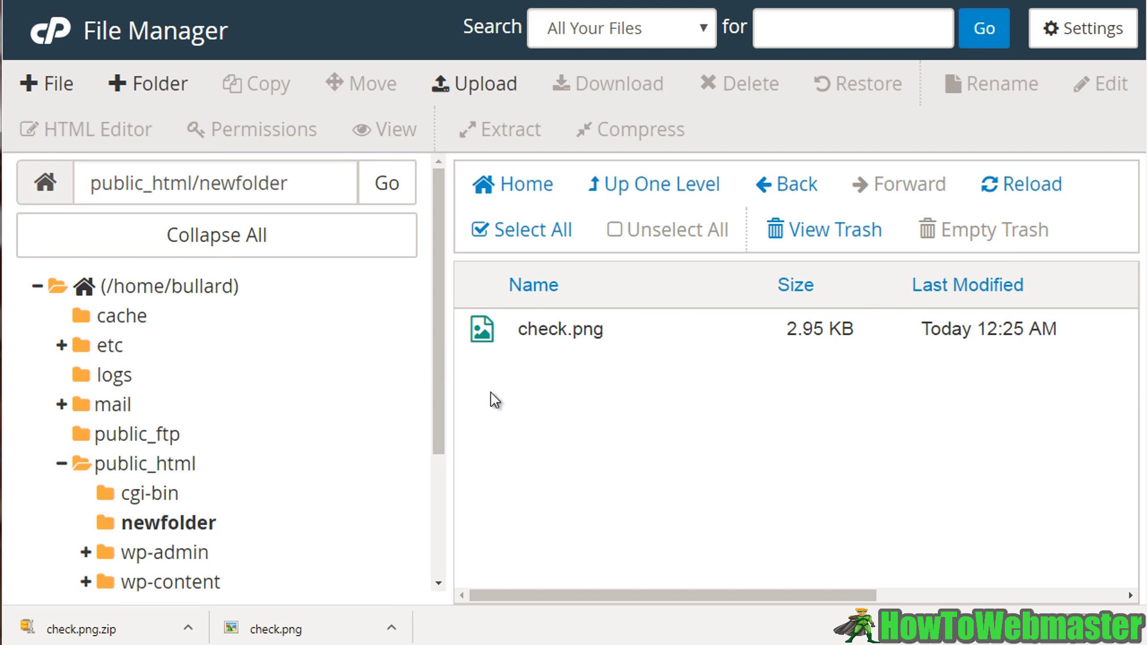
drag(439, 364, 439, 434)
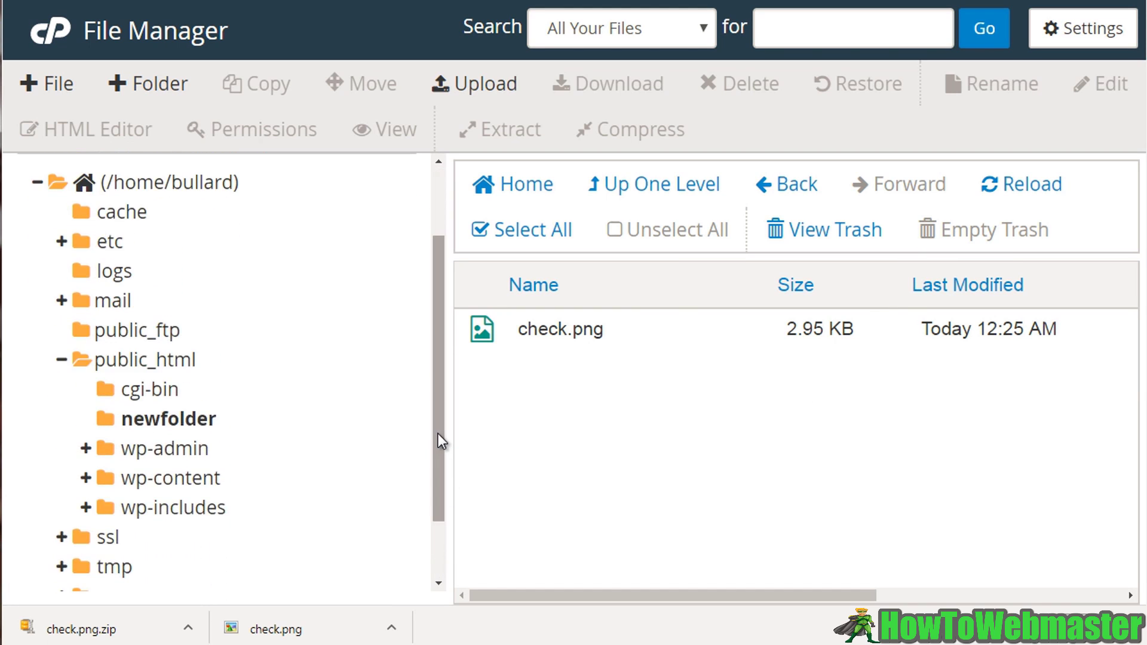
Open the Rename and Edit dialogs for check.png and cancel both without changes
click(674, 333)
click(1012, 82)
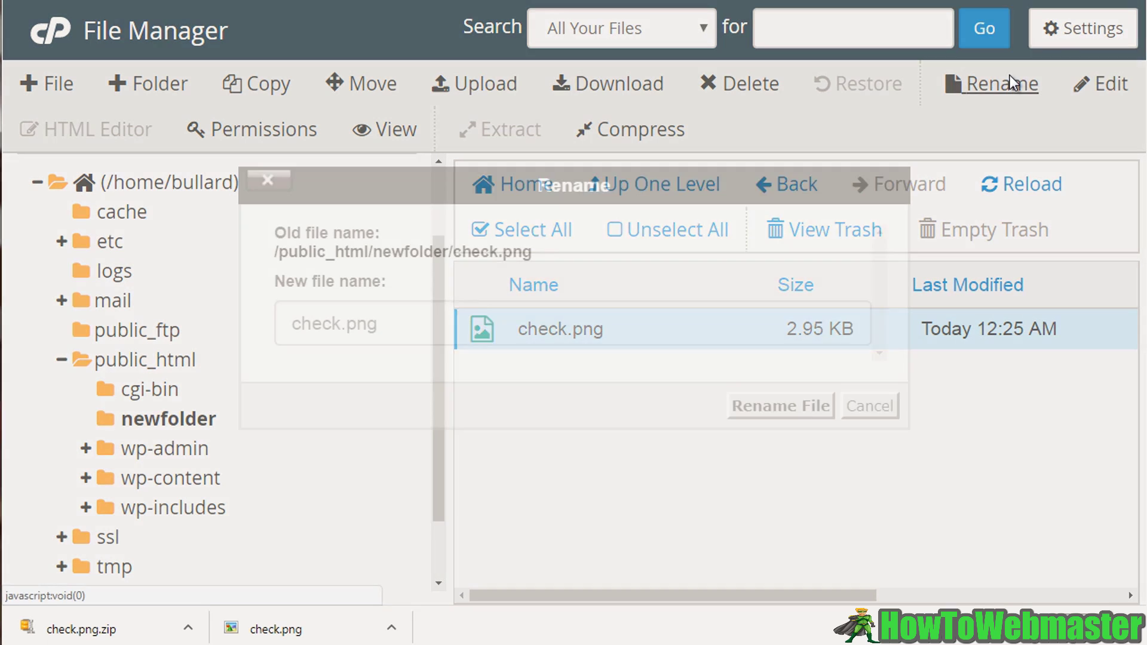
click(862, 411)
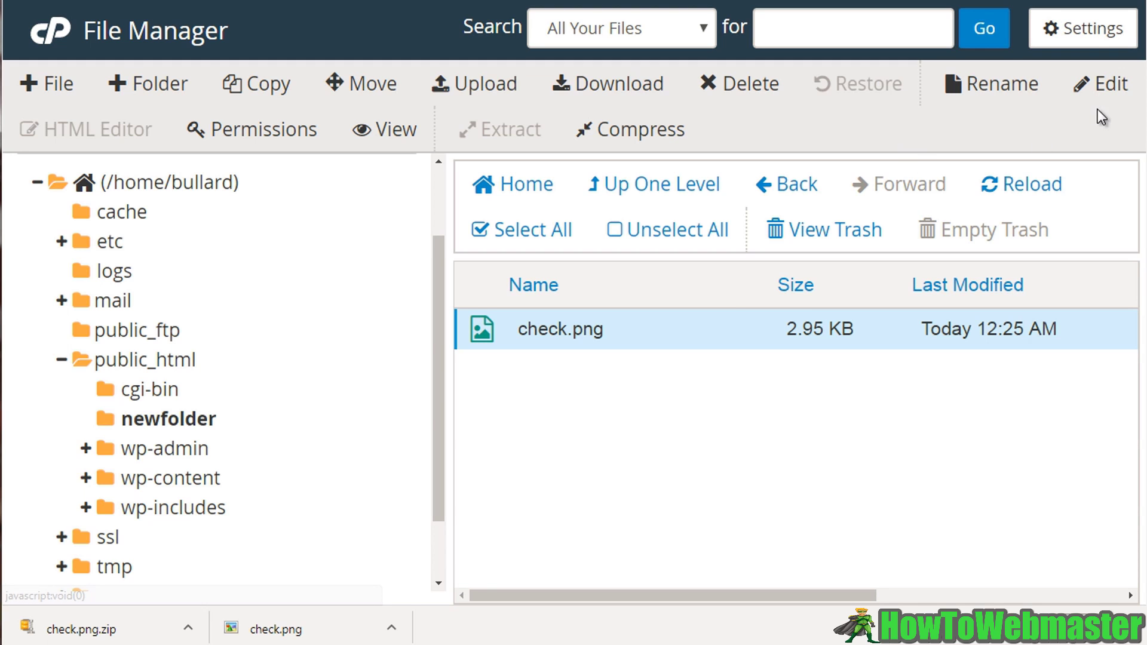
click(1105, 93)
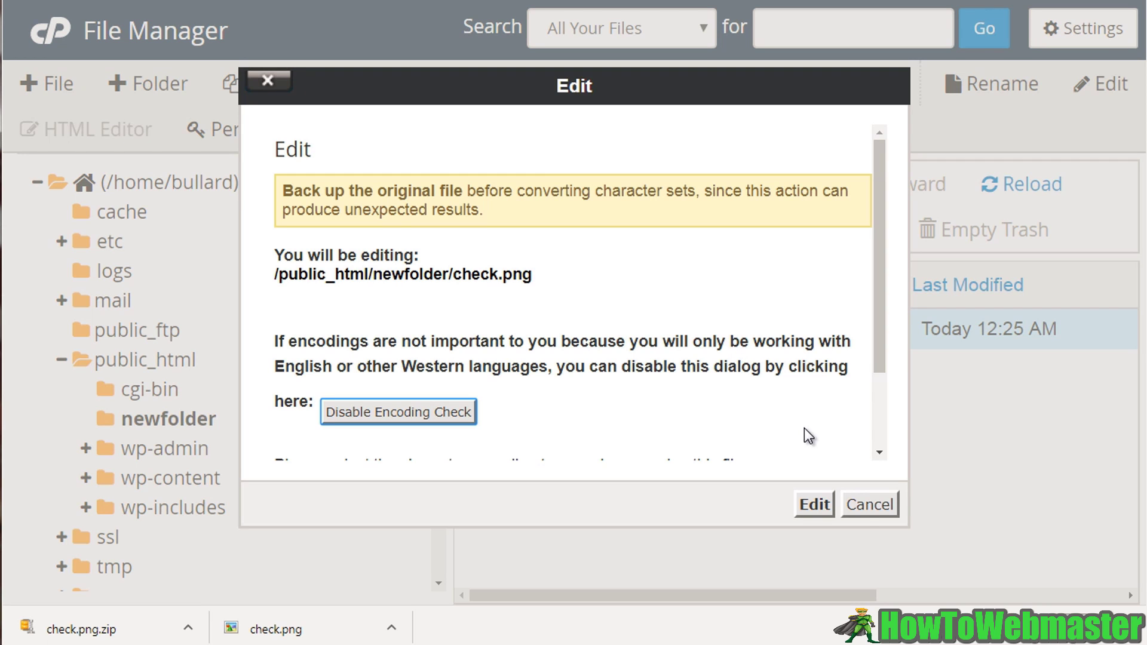
click(865, 508)
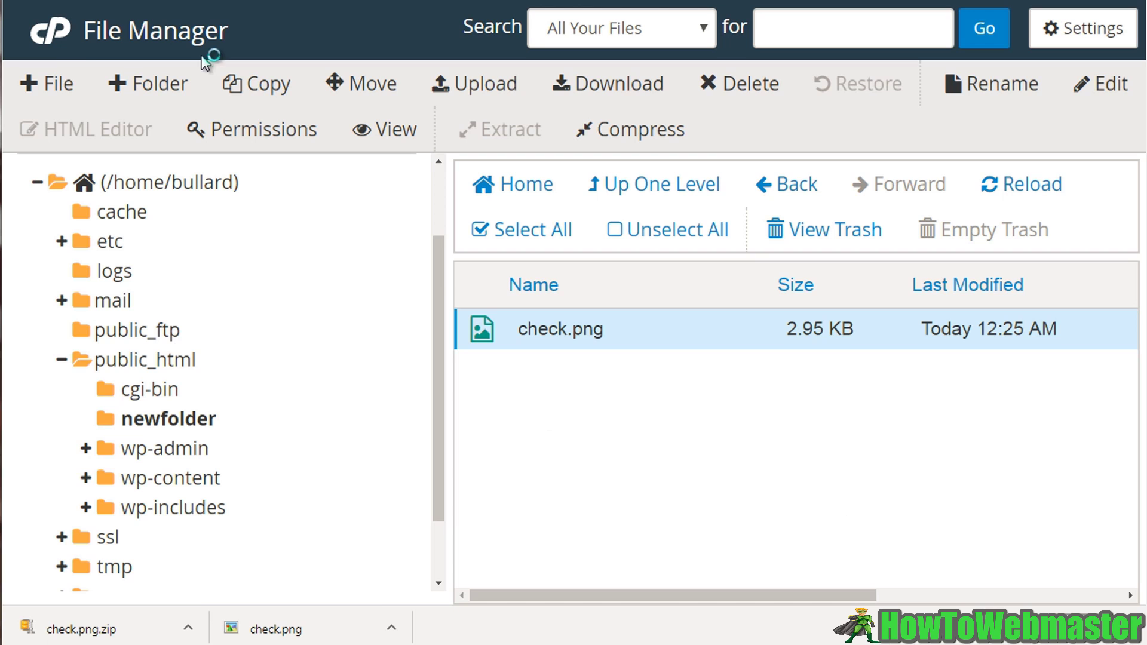
Create an empty file.txt in newfolder and open it in the code editor
click(54, 84)
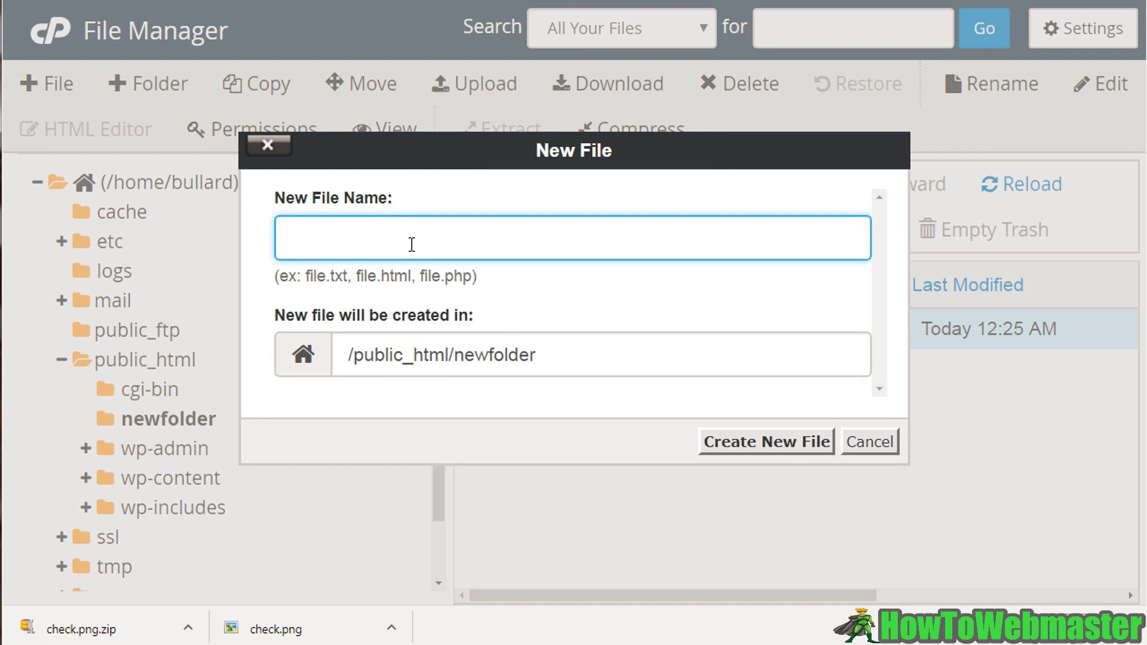
text(file.txt)
click(776, 445)
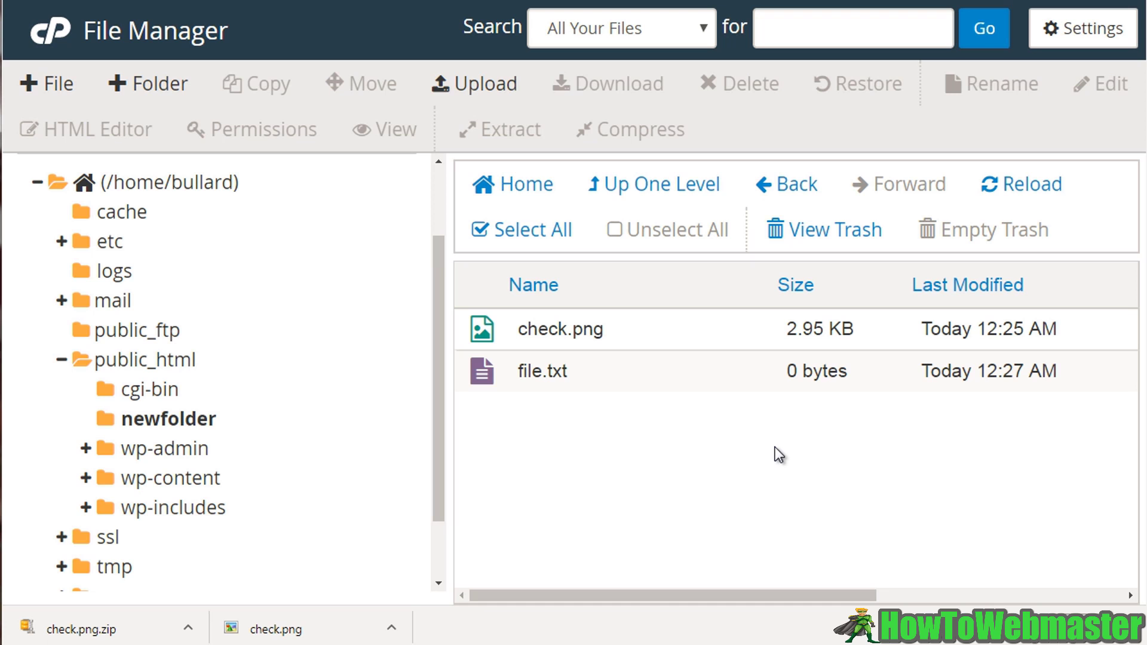
click(666, 370)
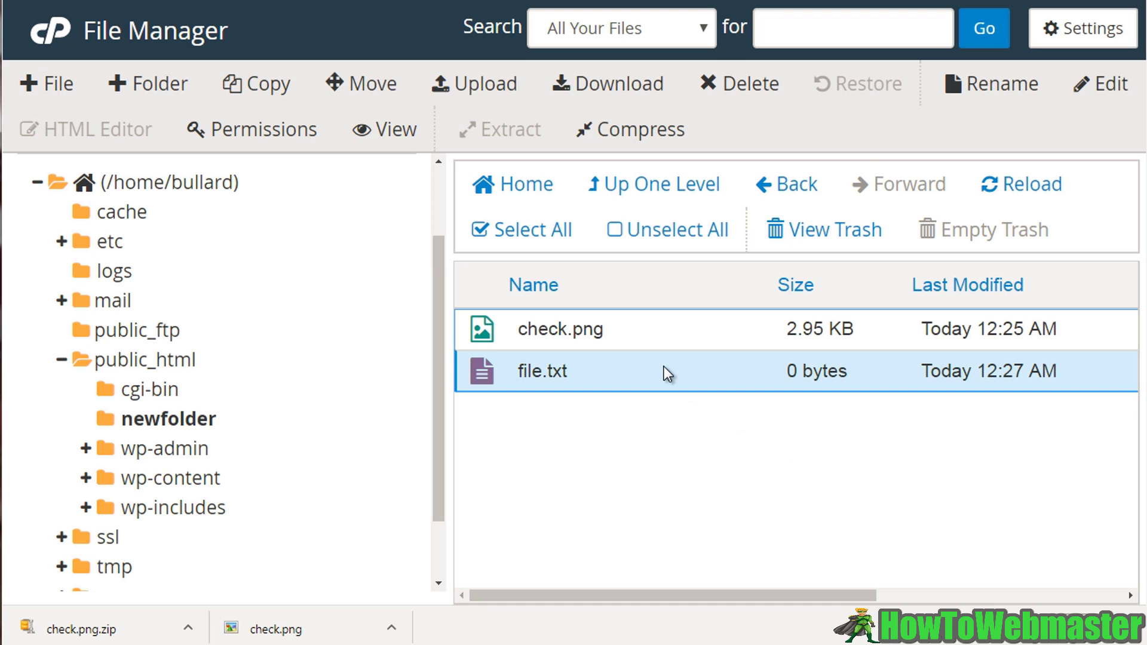
click(1103, 86)
click(813, 507)
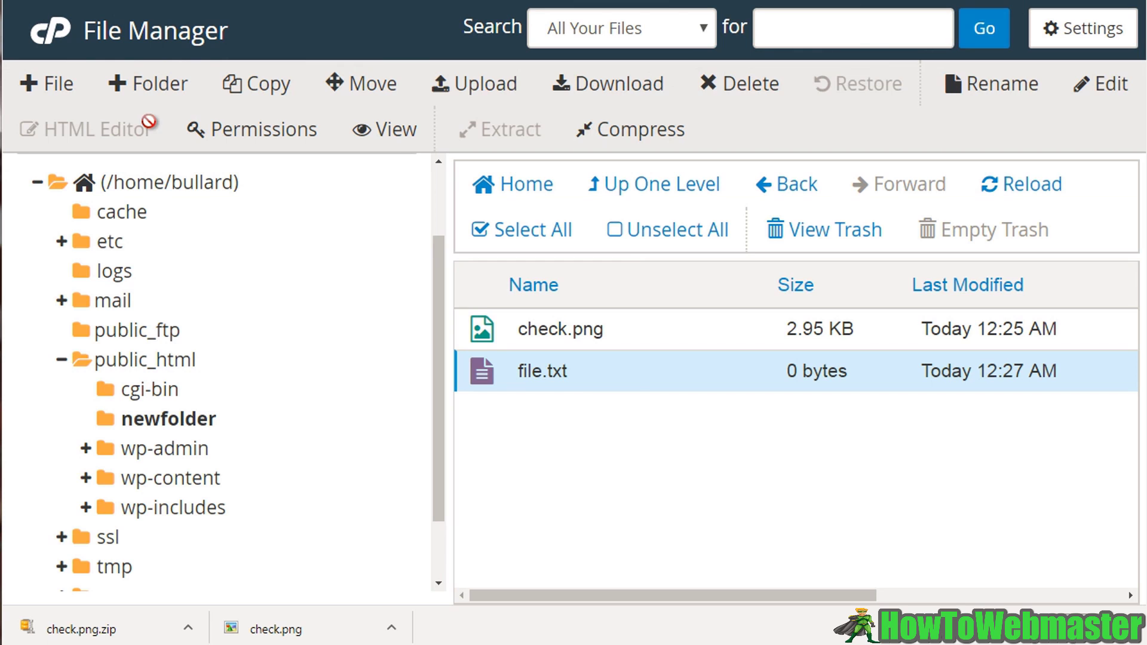
Create a second empty file named file.html in newfolder
click(64, 88)
click(495, 238)
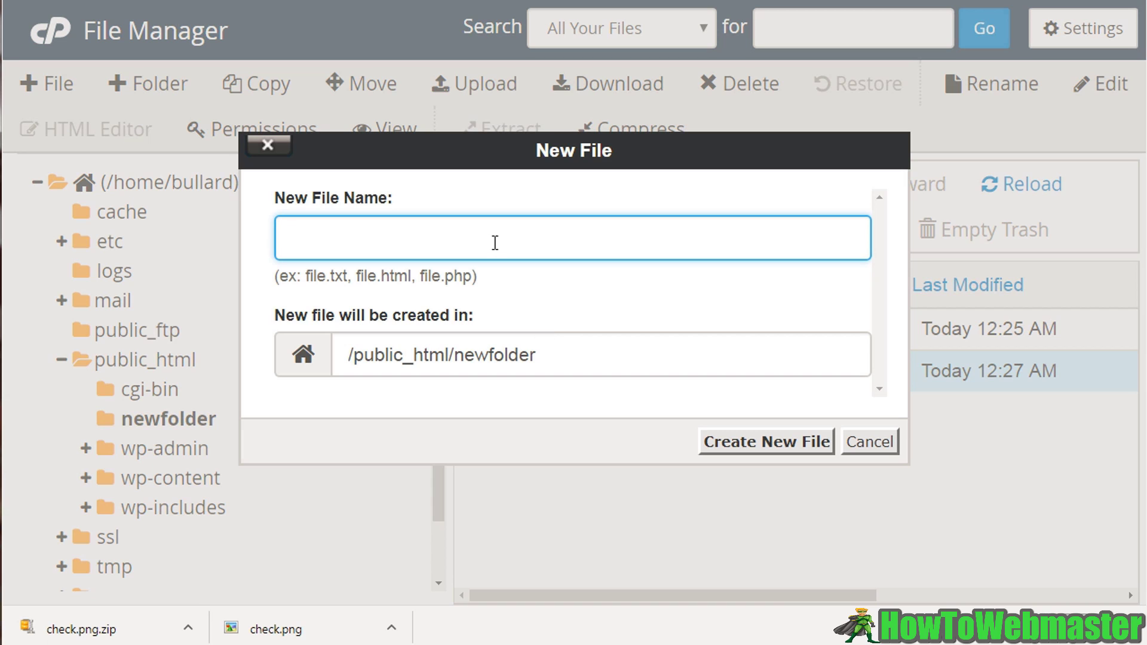
text(file.)
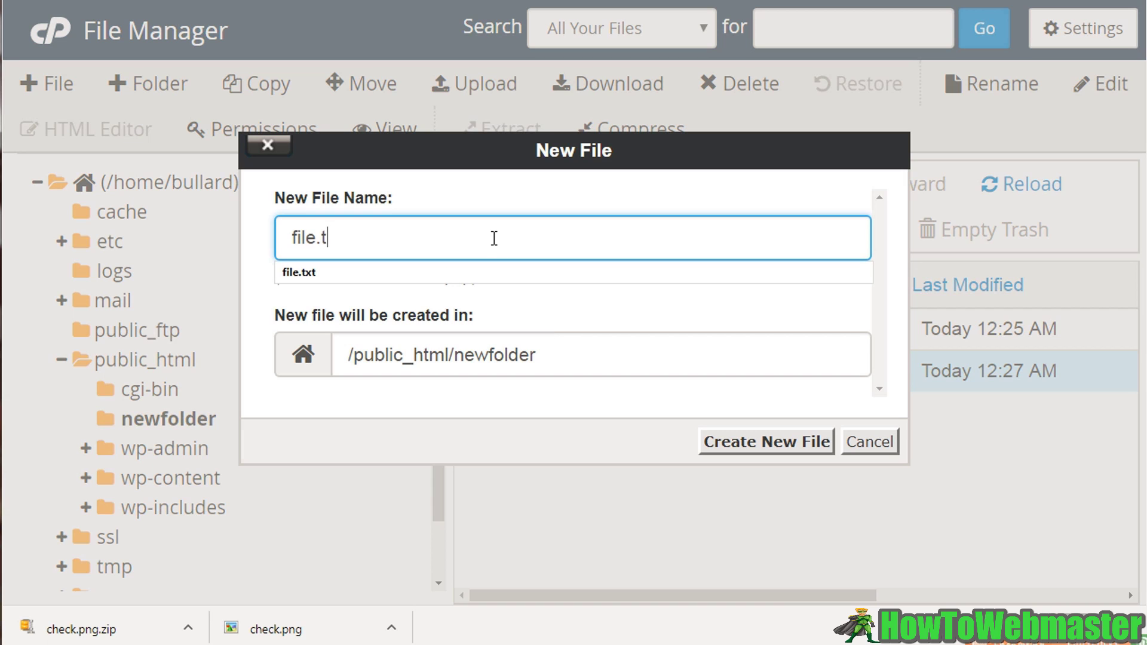
text(html)
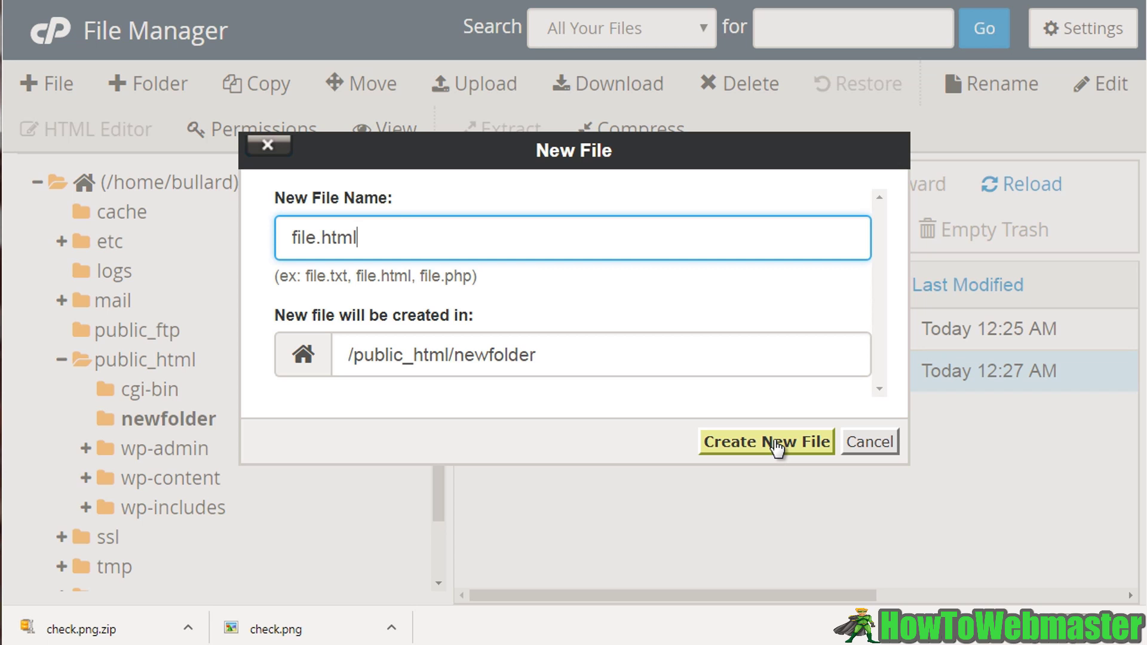
click(776, 443)
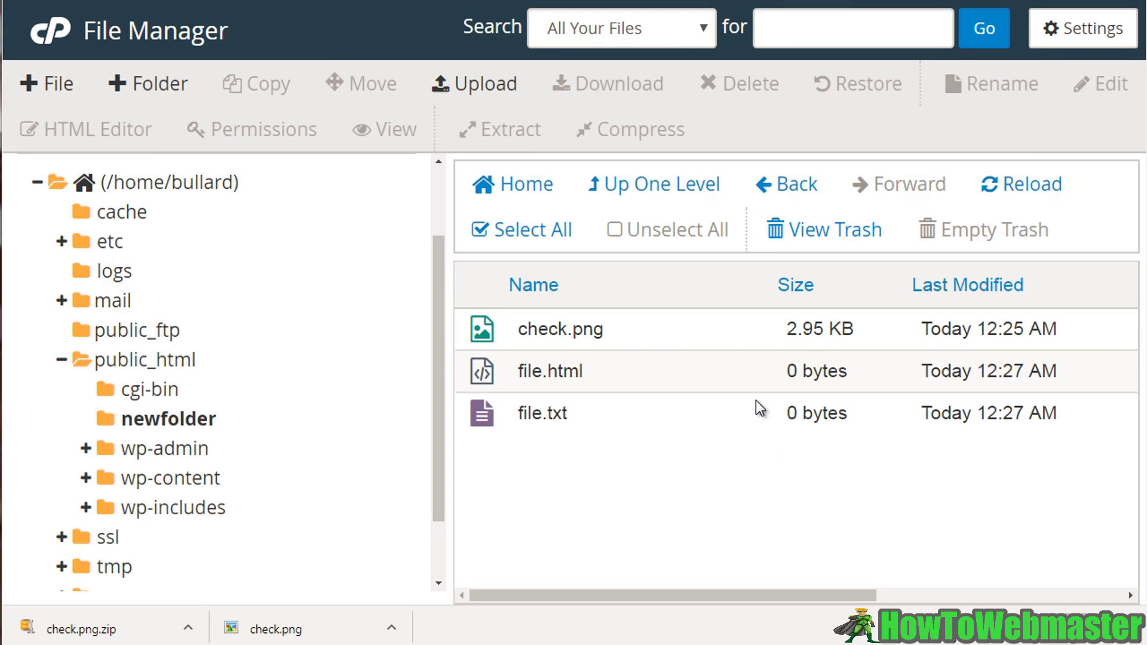
click(748, 385)
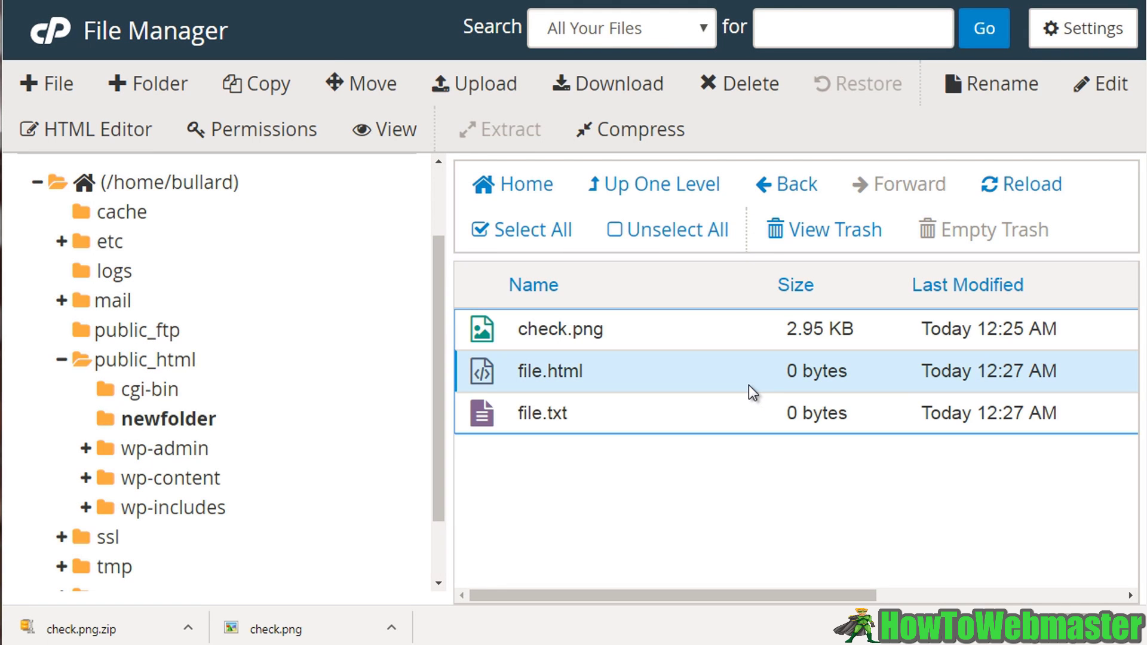
click(143, 133)
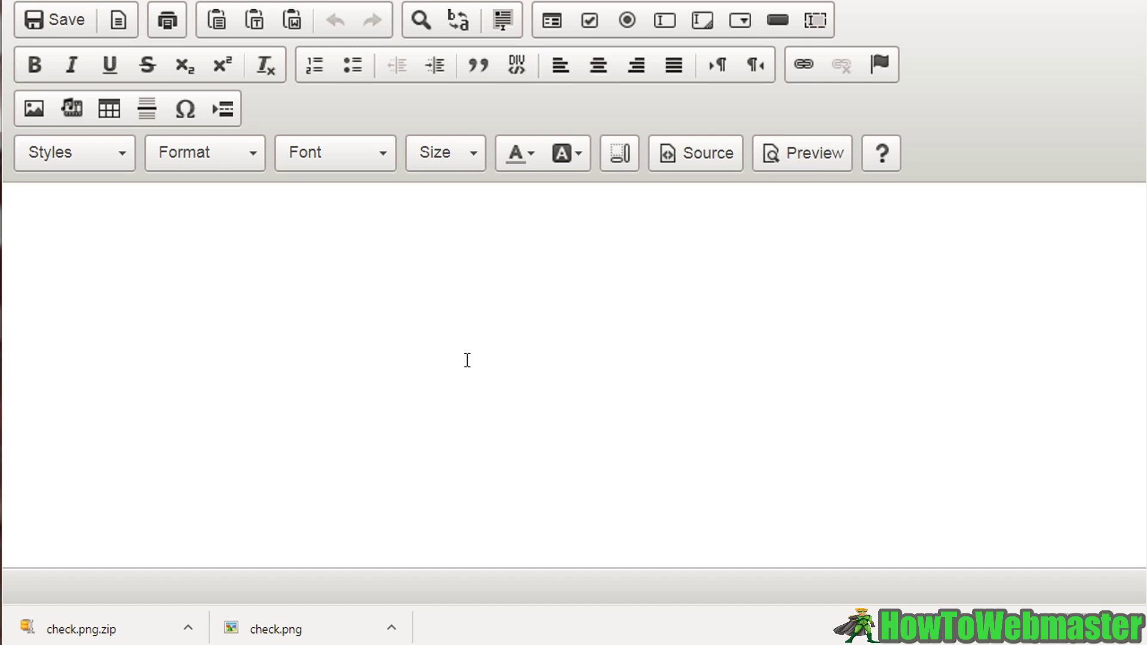
click(426, 313)
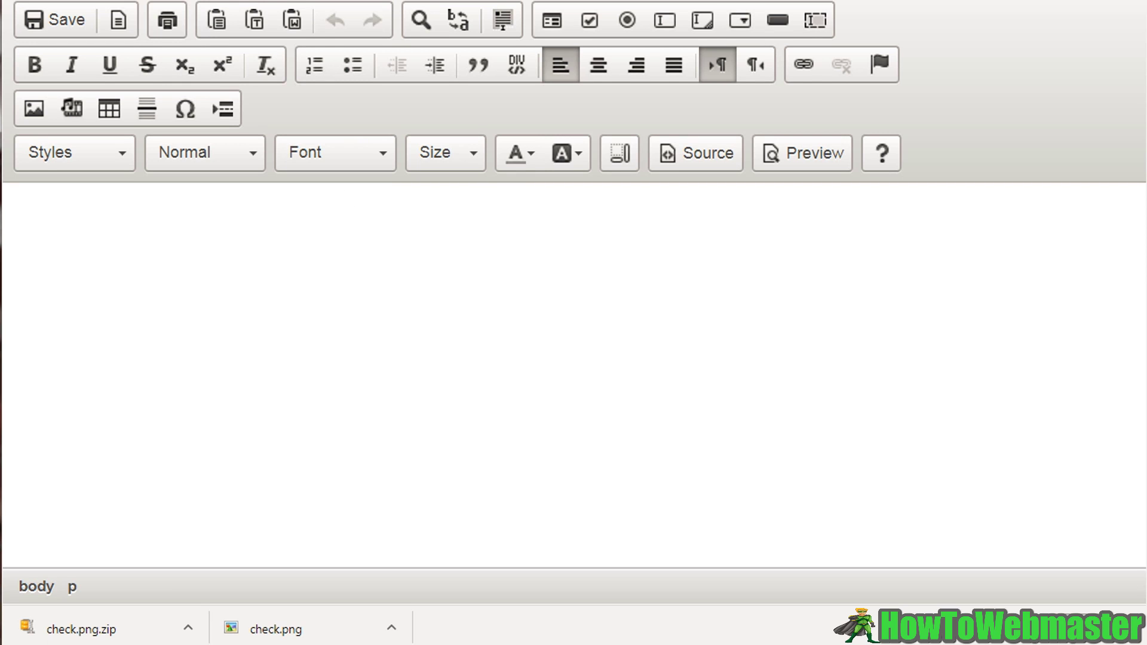
key(ctrl+Tab)
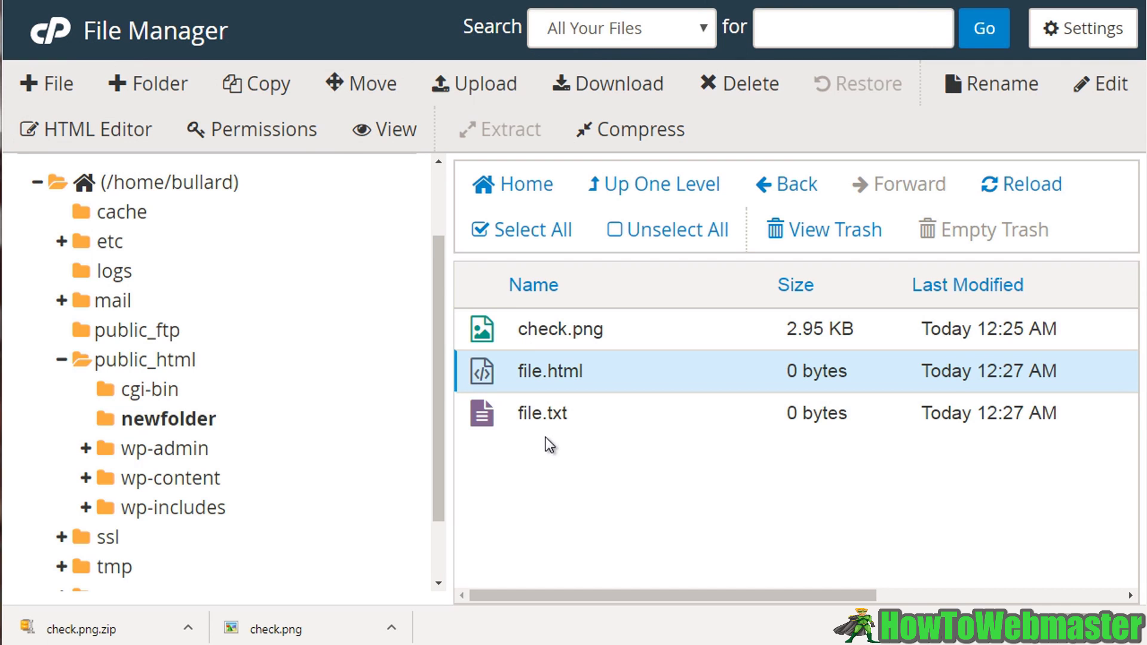
click(302, 136)
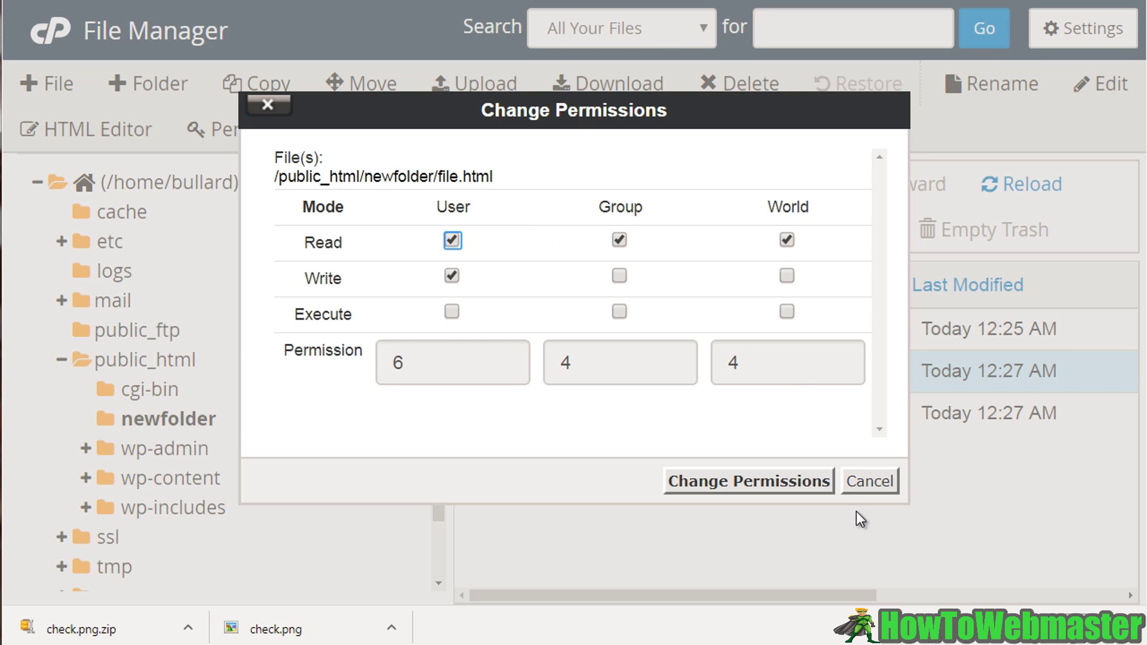
click(868, 486)
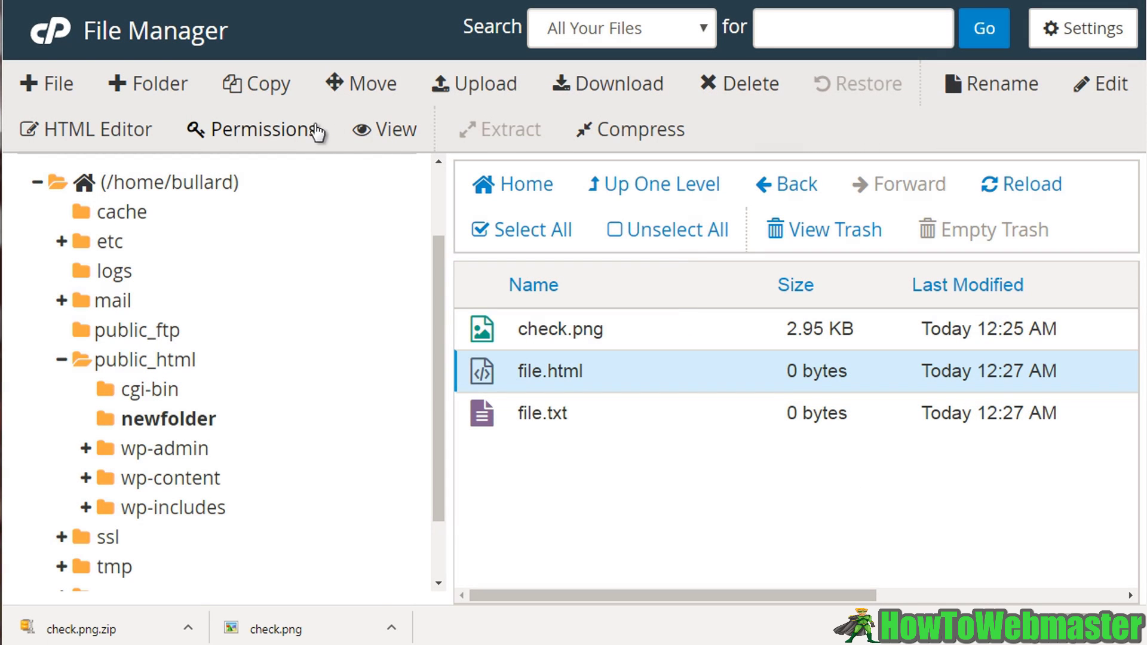